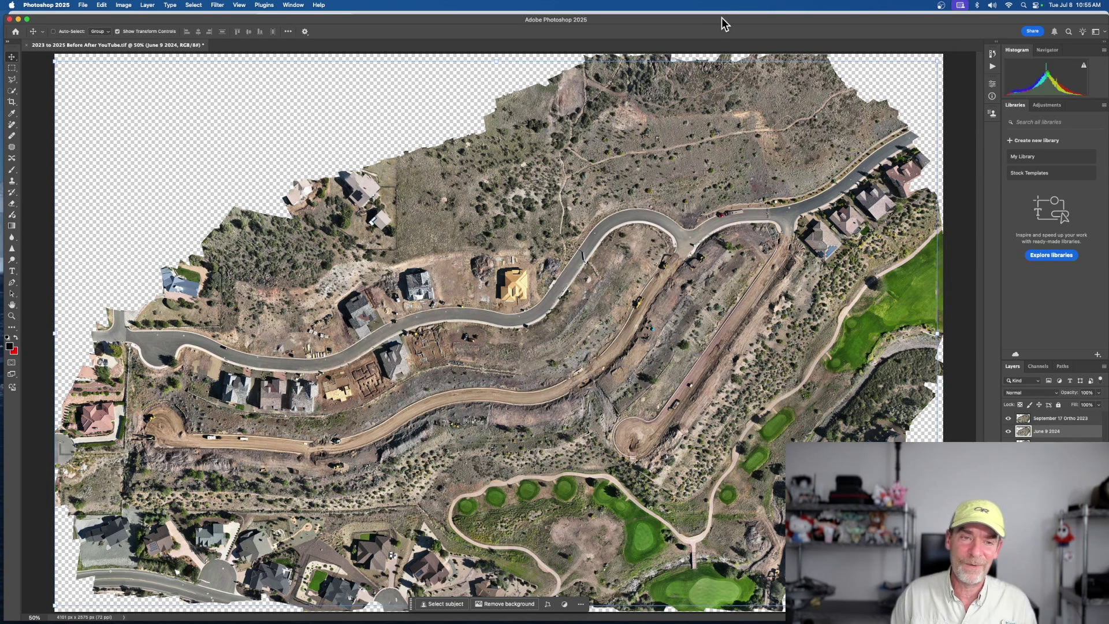
Step: Select the September 17 Ortho 2023 layer, zoom to 100%, and pan across the roadside construction
{"action": "key", "text": "alt+bracketright"}
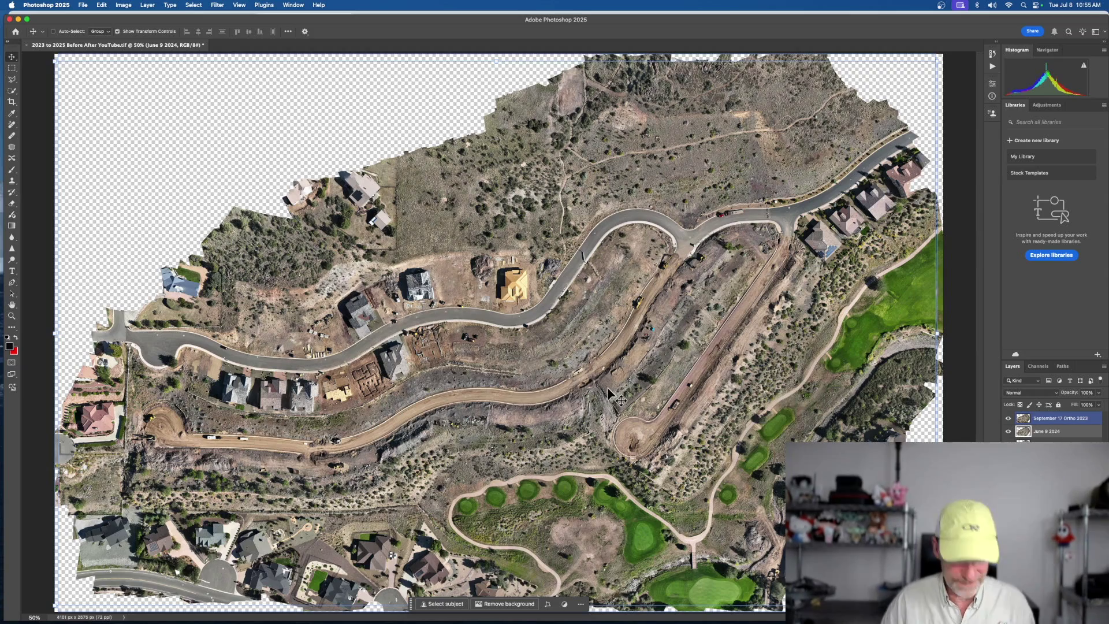
{"action": "key", "text": "super+equal"}
{"action": "key", "text": "super+equal"}
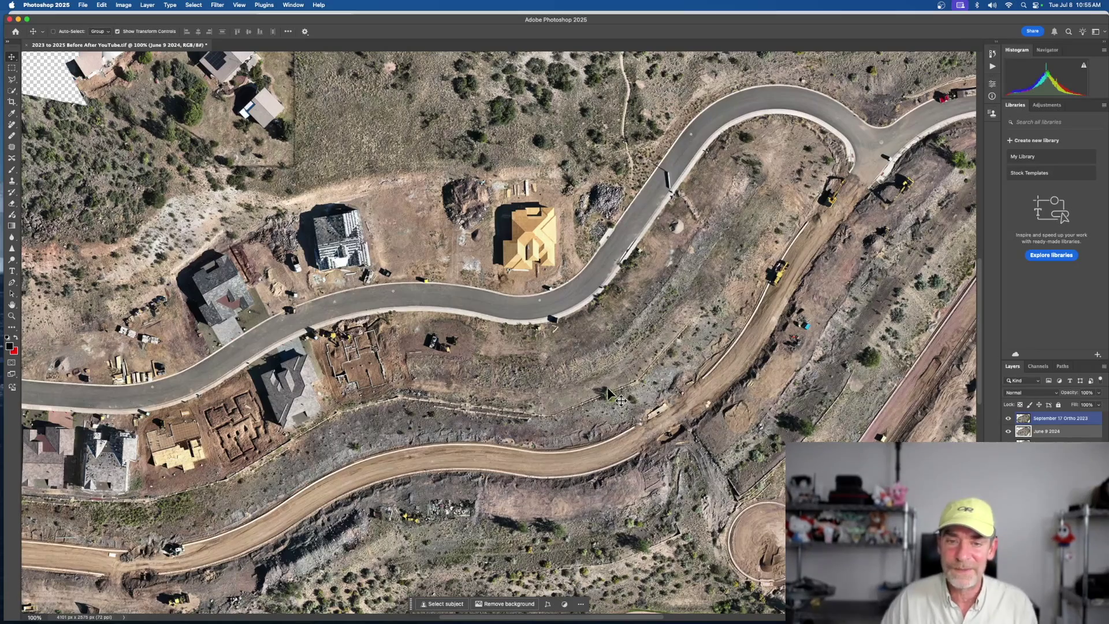
{"action": "scroll", "coordinate": [608, 387], "scroll_direction": "left", "scroll_amount": 5}
{"action": "scroll", "coordinate": [635, 382], "scroll_direction": "left", "scroll_amount": 4}
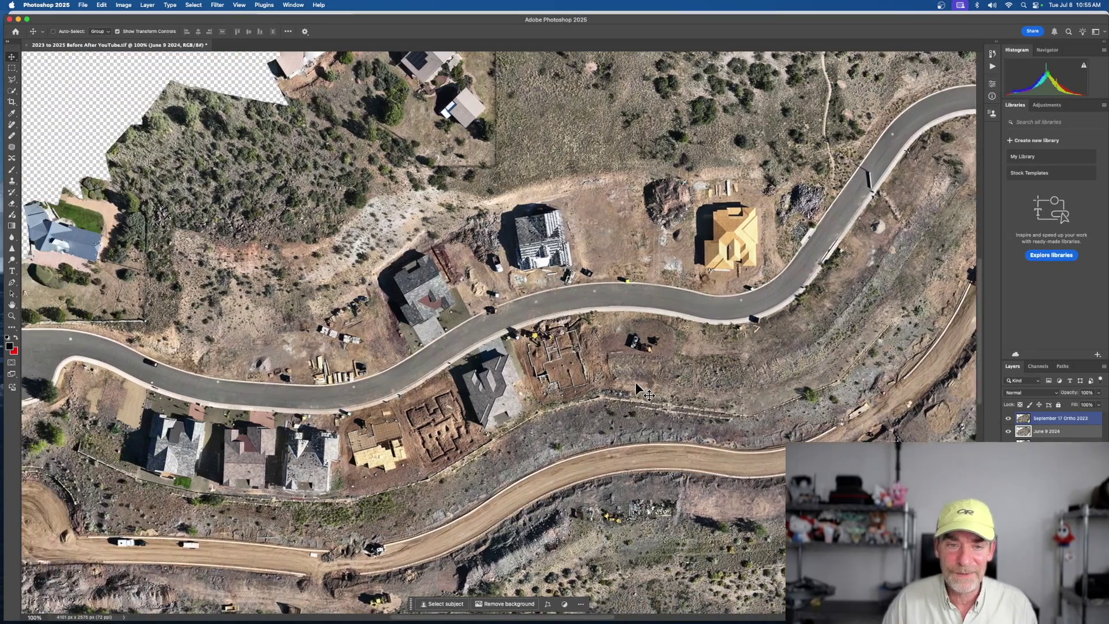
{"action": "scroll", "coordinate": [635, 382], "scroll_direction": "down", "scroll_amount": 5}
{"action": "scroll", "coordinate": [635, 383], "scroll_direction": "left", "scroll_amount": 5}
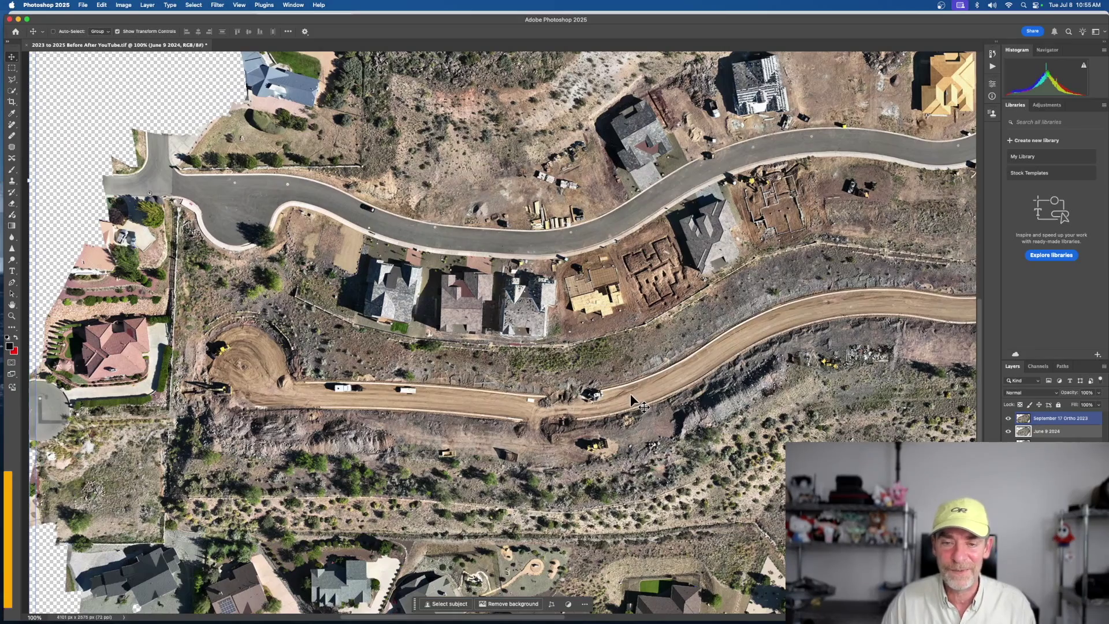
{"action": "scroll", "coordinate": [630, 393], "scroll_direction": "up", "scroll_amount": 2}
{"action": "scroll", "coordinate": [629, 393], "scroll_direction": "right", "scroll_amount": 1}
{"action": "scroll", "coordinate": [629, 393], "scroll_direction": "up", "scroll_amount": 3}
{"action": "scroll", "coordinate": [629, 393], "scroll_direction": "right", "scroll_amount": 2}
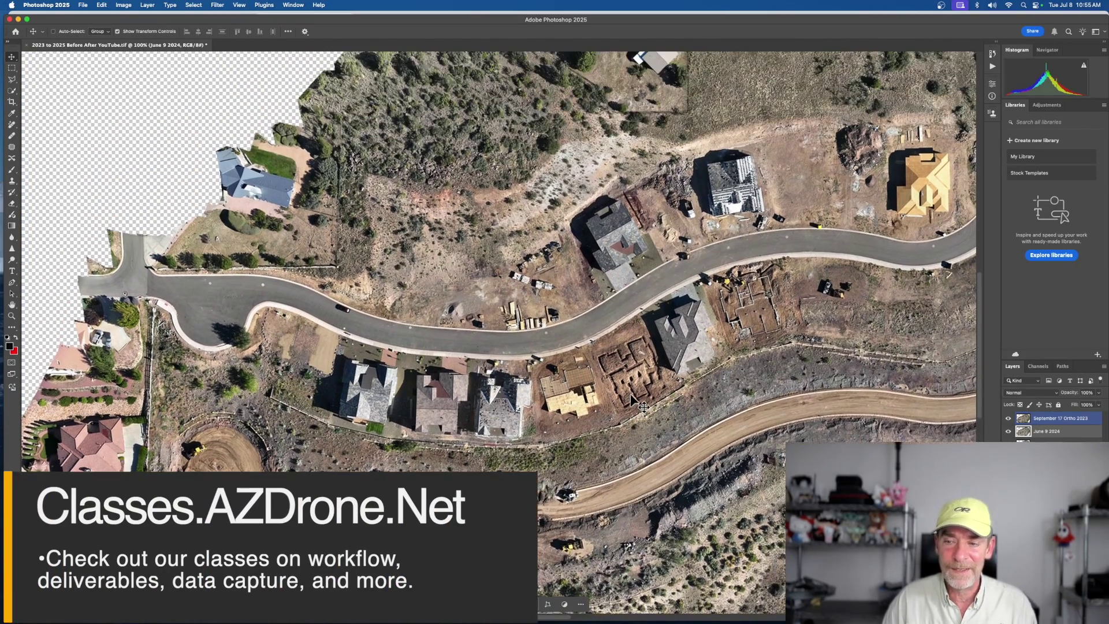
{"action": "scroll", "coordinate": [631, 395], "scroll_direction": "right", "scroll_amount": 2}
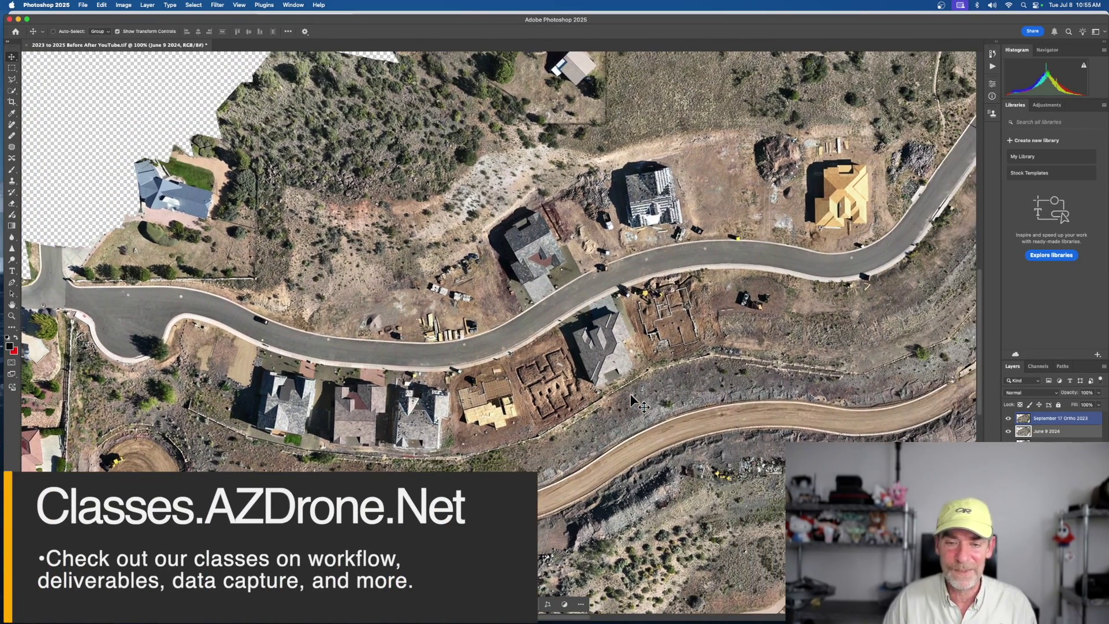
{"action": "scroll", "coordinate": [631, 395], "scroll_direction": "down", "scroll_amount": 1}
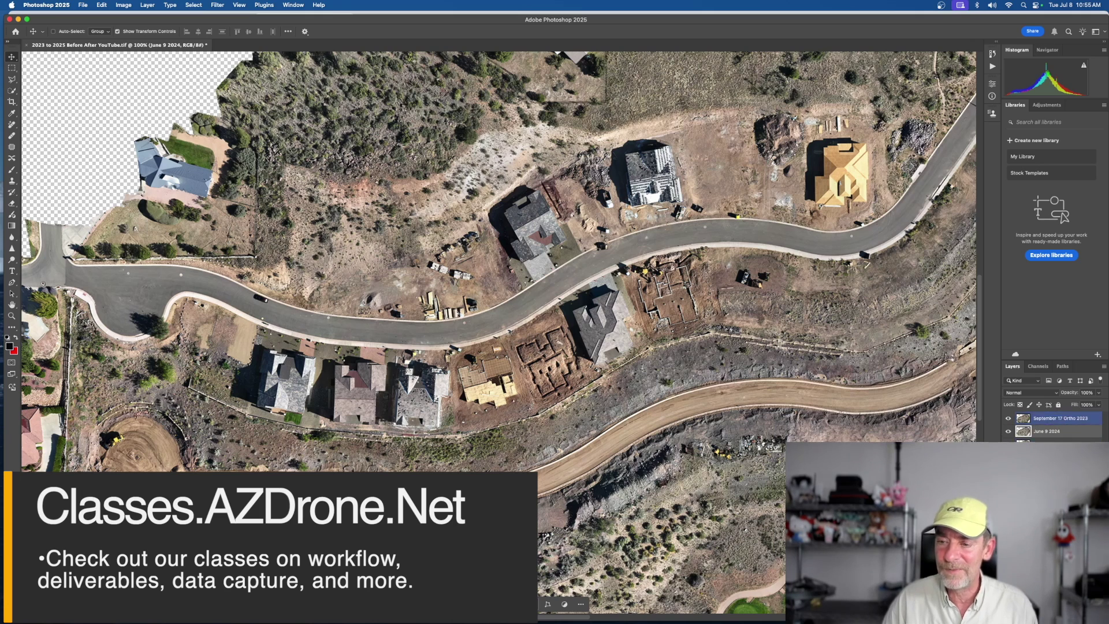
Step: Toggle the September 17 Ortho 2023 layer against June 9 2024, leaving 2023 hidden
{"action": "left_click", "coordinate": [1021, 423]}
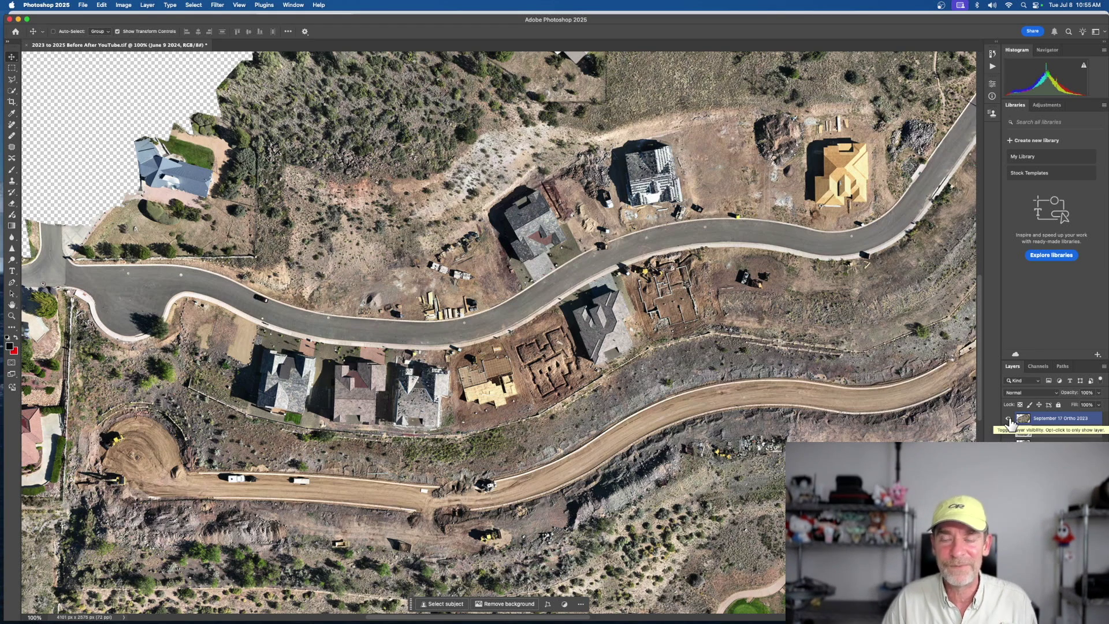
{"action": "left_click", "coordinate": [1008, 419]}
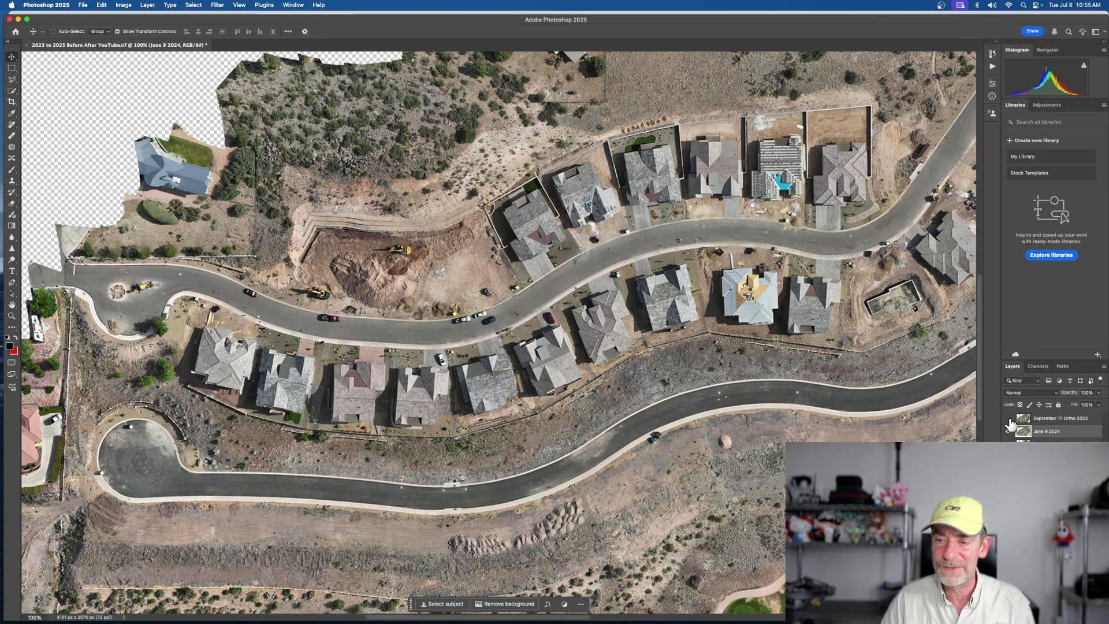
{"action": "left_click", "coordinate": [1008, 419]}
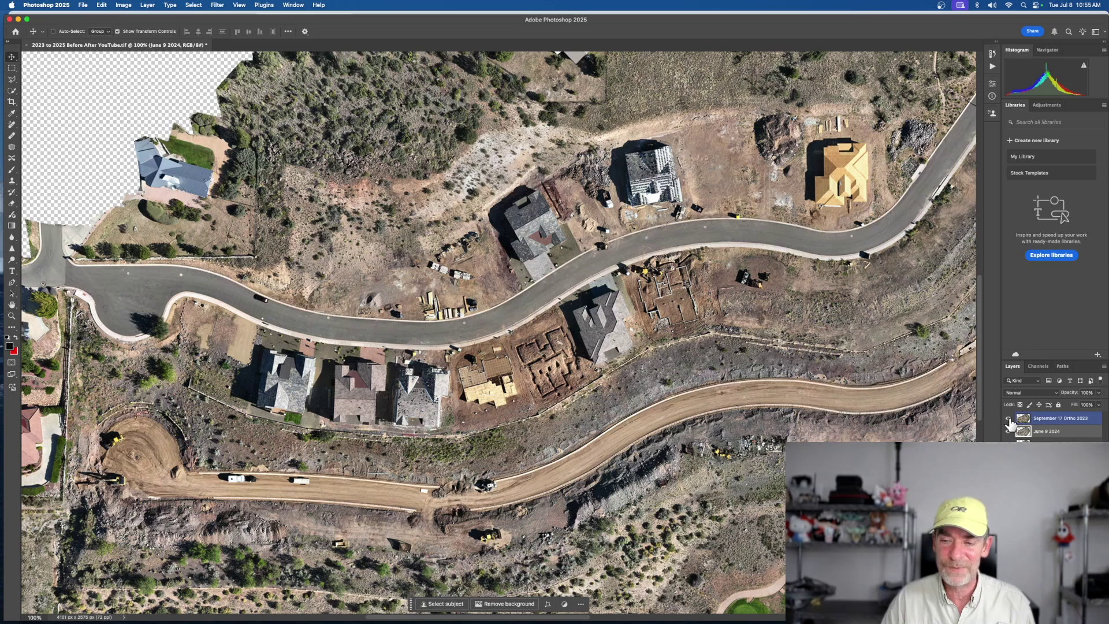
{"action": "left_click", "coordinate": [1008, 419]}
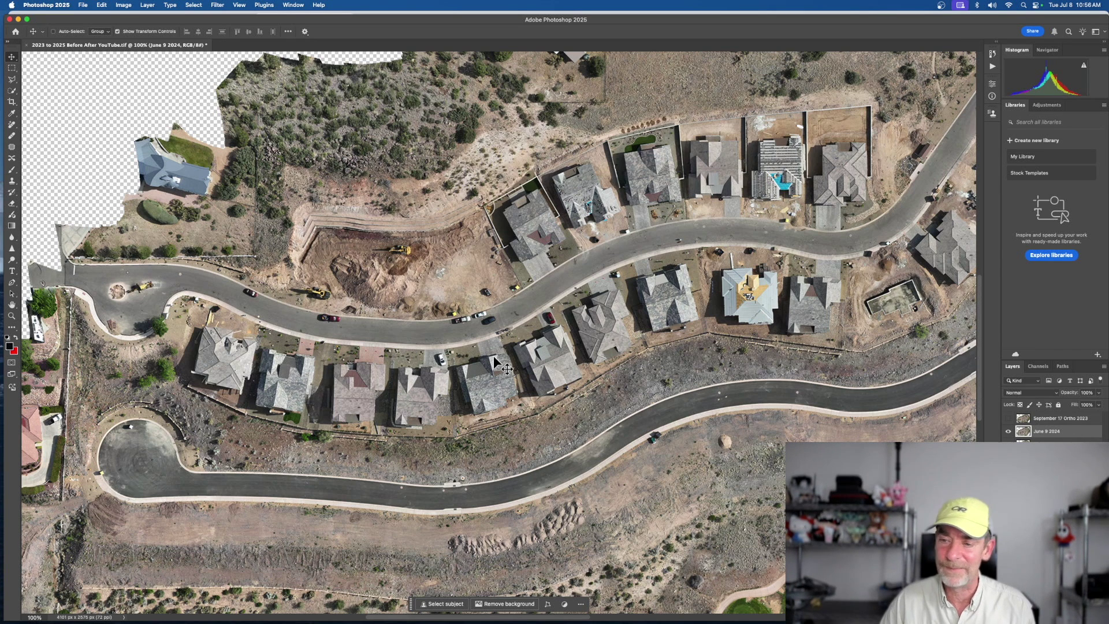
{"action": "left_click", "coordinate": [1008, 432]}
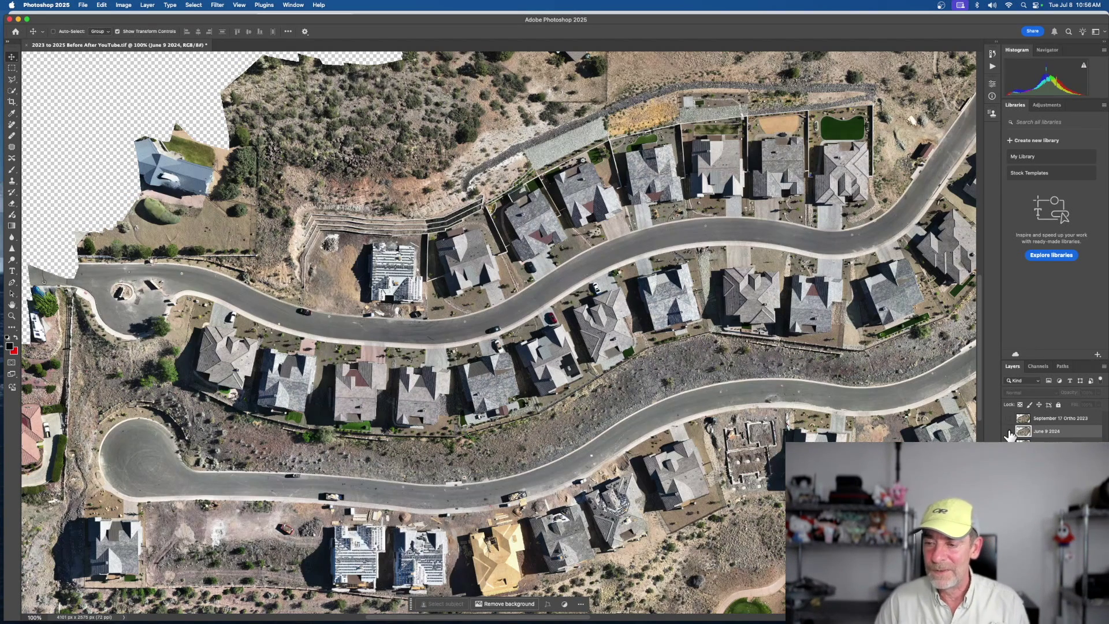
{"action": "left_click", "coordinate": [1008, 436]}
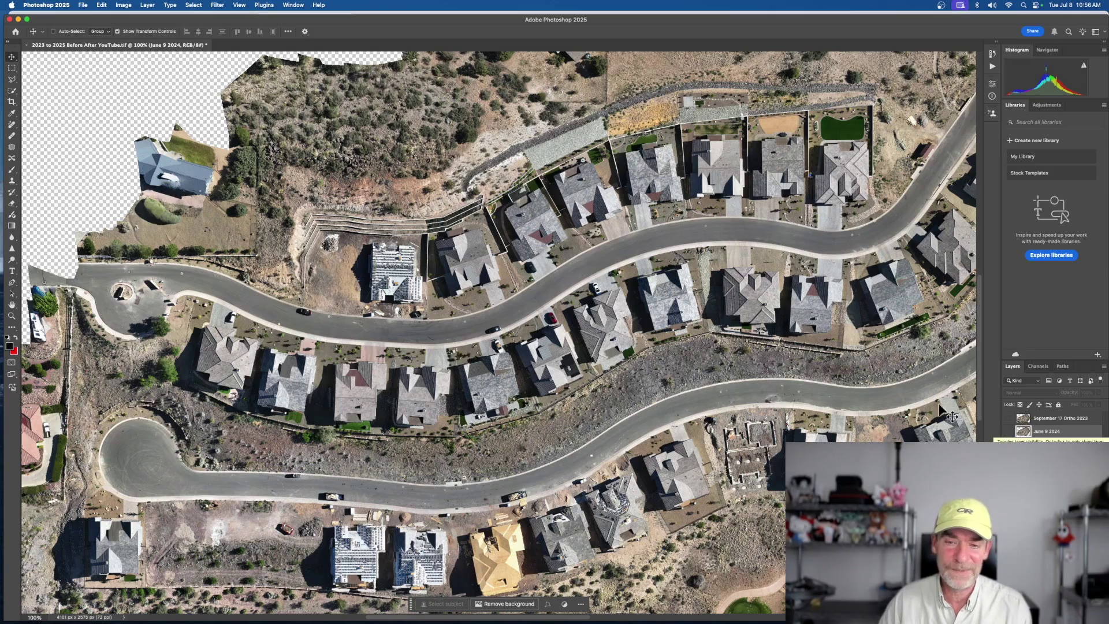
Step: Pan toward the golf course and flip once between the 2023 and 2024 imagery
{"action": "scroll", "coordinate": [716, 355], "scroll_direction": "right", "scroll_amount": 8}
{"action": "scroll", "coordinate": [716, 355], "scroll_direction": "up", "scroll_amount": 2}
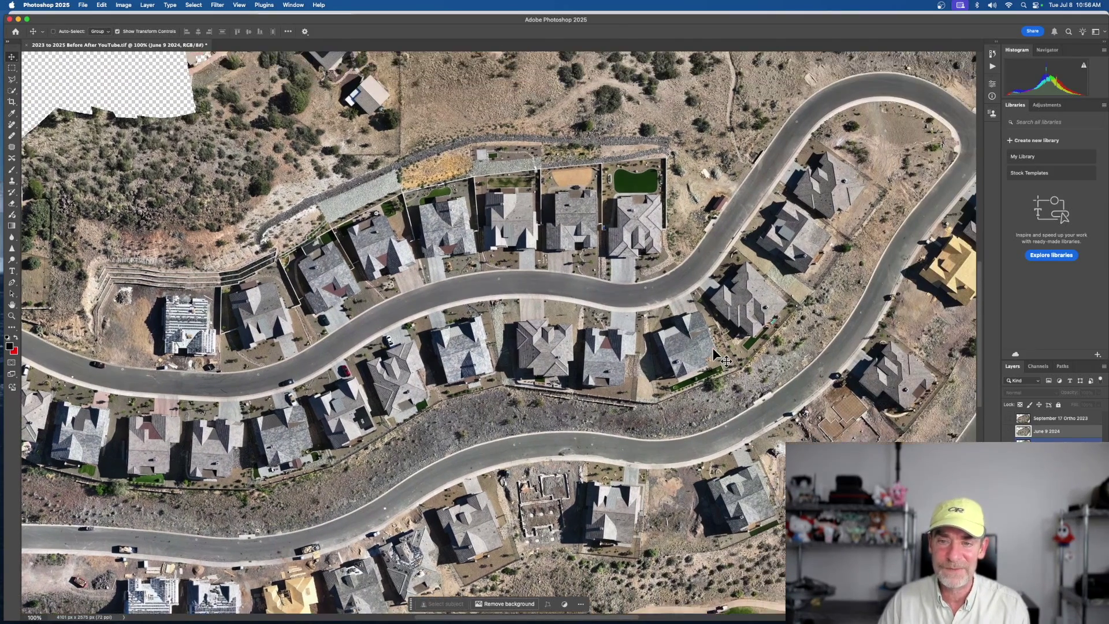
{"action": "left_click", "coordinate": [1009, 433]}
{"action": "left_click", "coordinate": [1008, 431]}
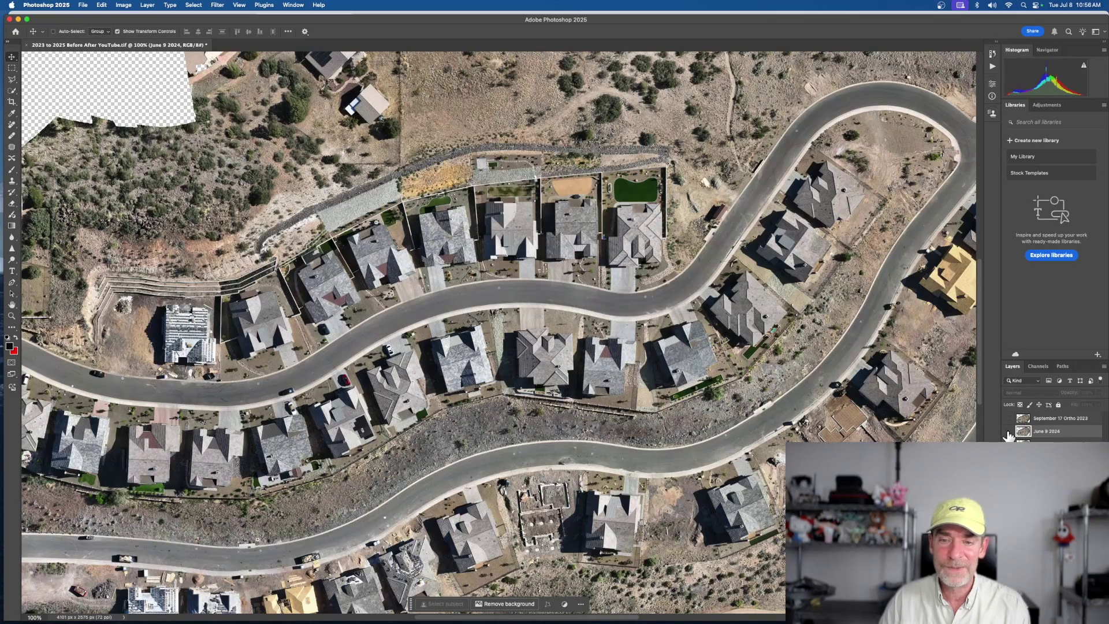
{"action": "left_click", "coordinate": [1051, 440]}
Step: Pan further right and flip 2023/2024 repeatedly, ending on the June 9 2024 houses
{"action": "scroll", "coordinate": [776, 323], "scroll_direction": "right", "scroll_amount": 6}
{"action": "scroll", "coordinate": [776, 322], "scroll_direction": "right", "scroll_amount": 5}
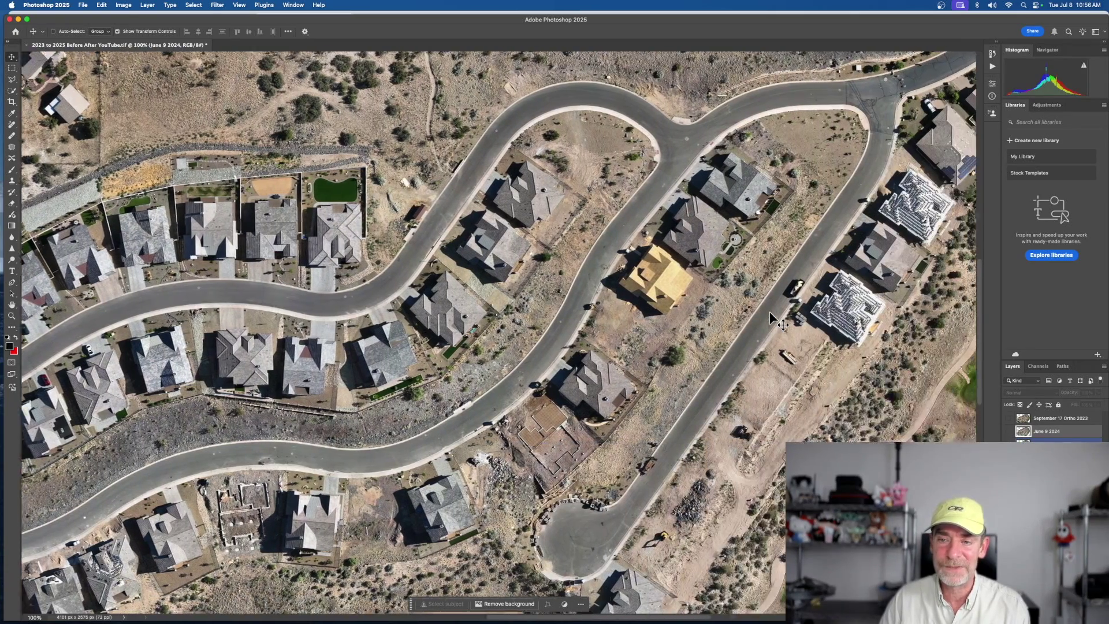
{"action": "scroll", "coordinate": [776, 322], "scroll_direction": "right", "scroll_amount": 1}
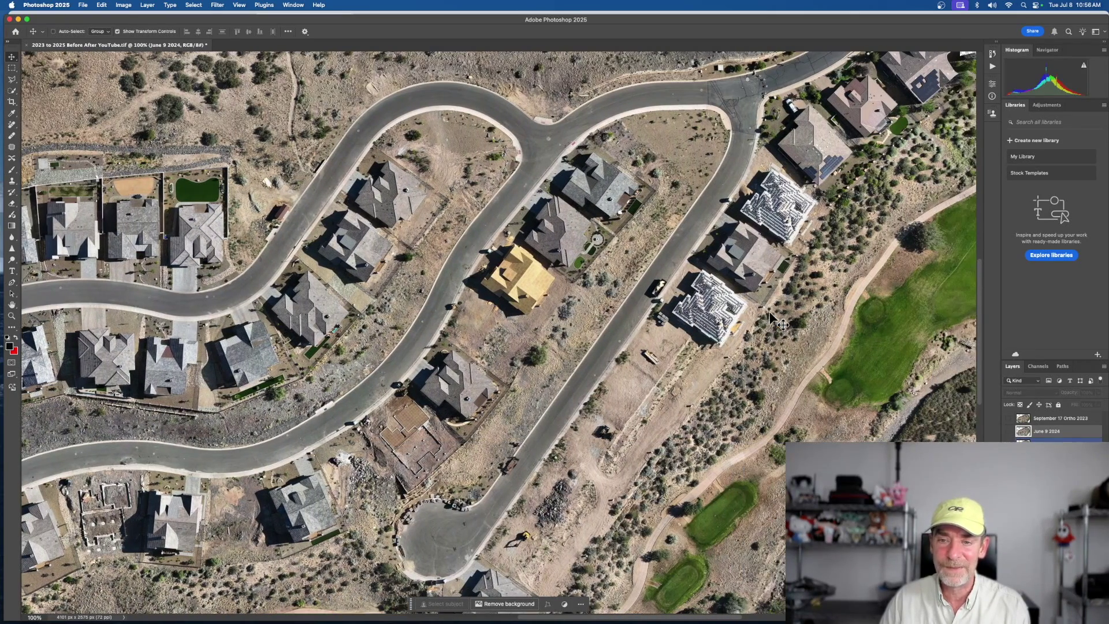
{"action": "left_click", "coordinate": [1009, 433]}
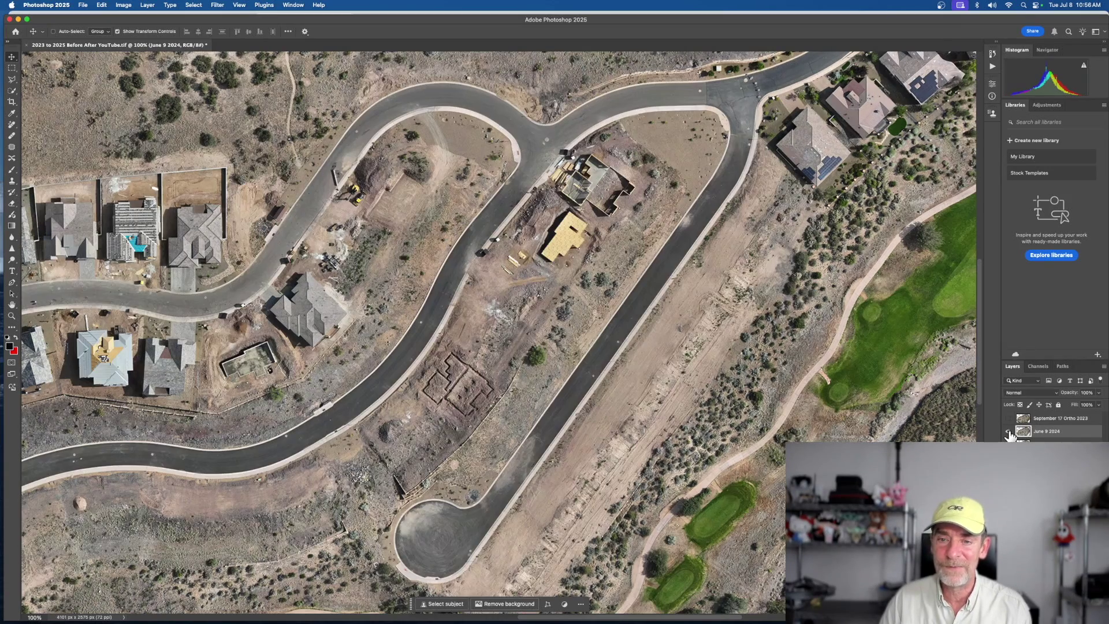
{"action": "left_click", "coordinate": [1008, 433]}
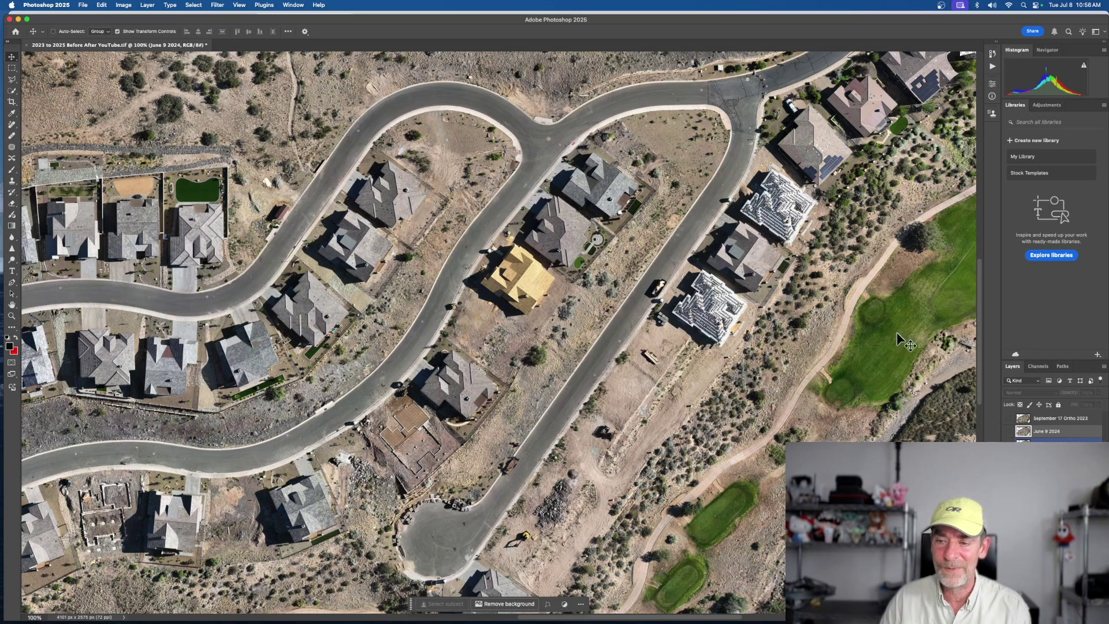
{"action": "left_click", "coordinate": [1009, 433]}
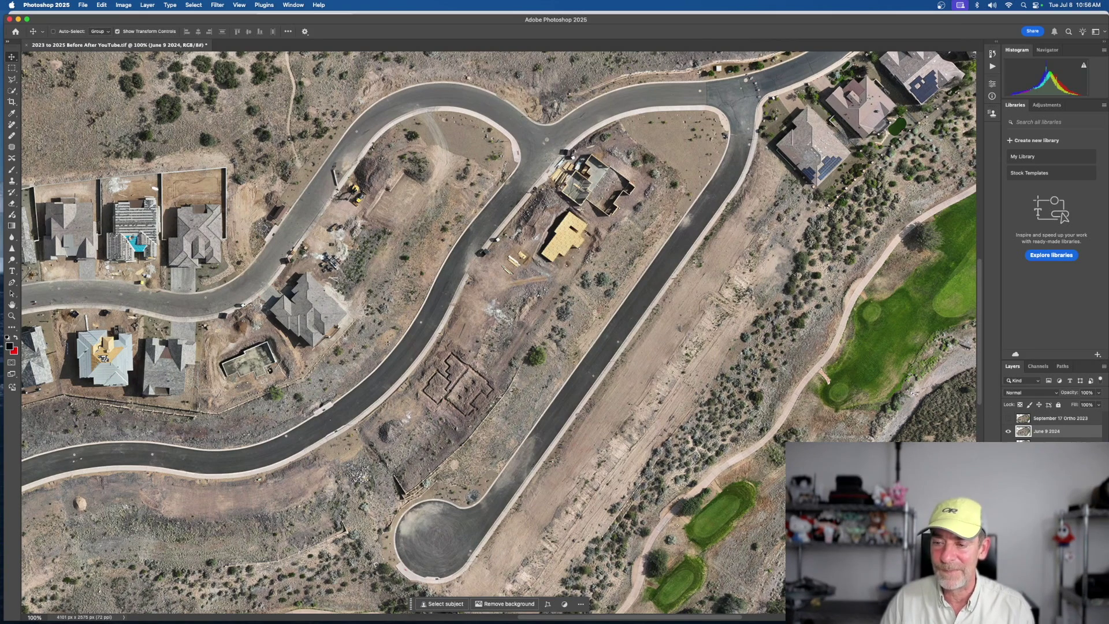
{"action": "left_click", "coordinate": [1009, 432]}
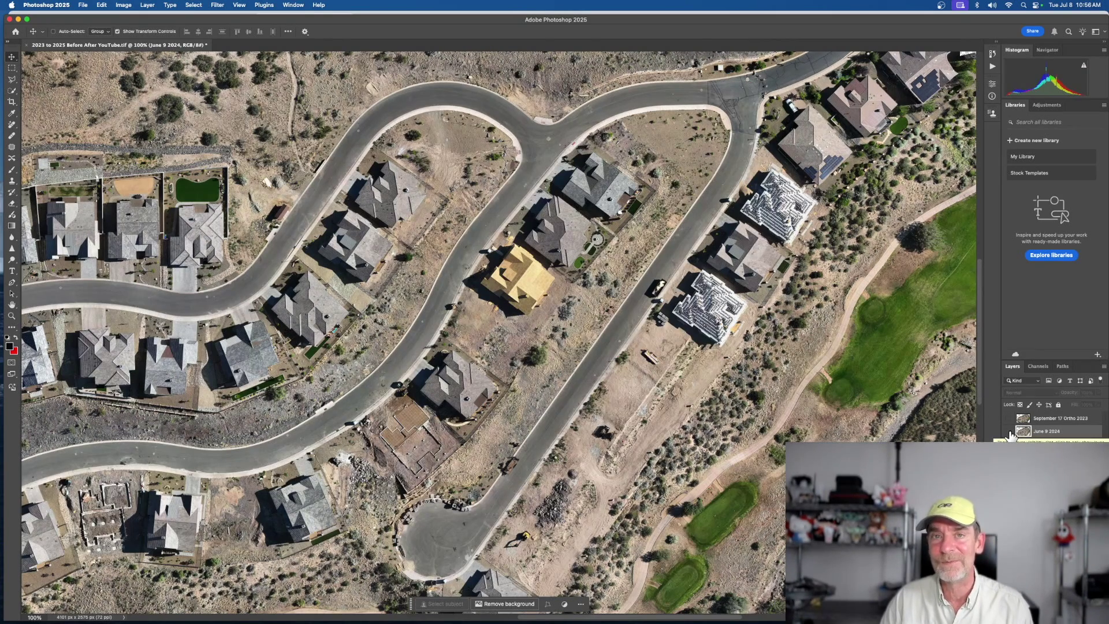
Step: Pan around the 2024 image, then hide the June 9 2024 layer and select September 17 Ortho 2023
{"action": "scroll", "coordinate": [836, 376], "scroll_direction": "down", "scroll_amount": 3}
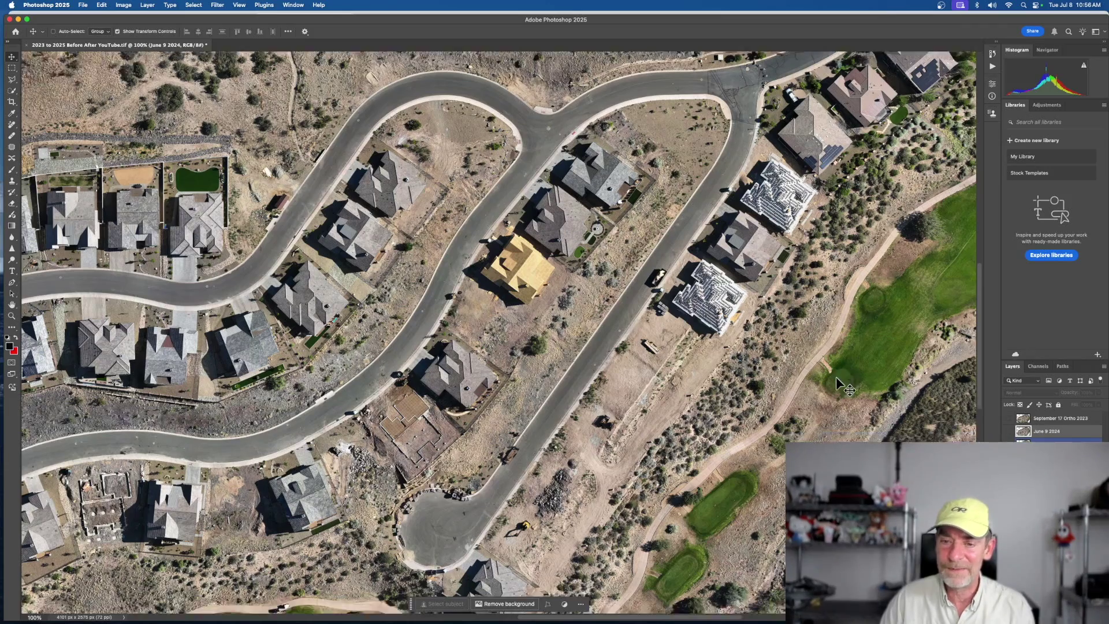
{"action": "scroll", "coordinate": [836, 377], "scroll_direction": "right", "scroll_amount": 5}
{"action": "scroll", "coordinate": [836, 377], "scroll_direction": "up", "scroll_amount": 2}
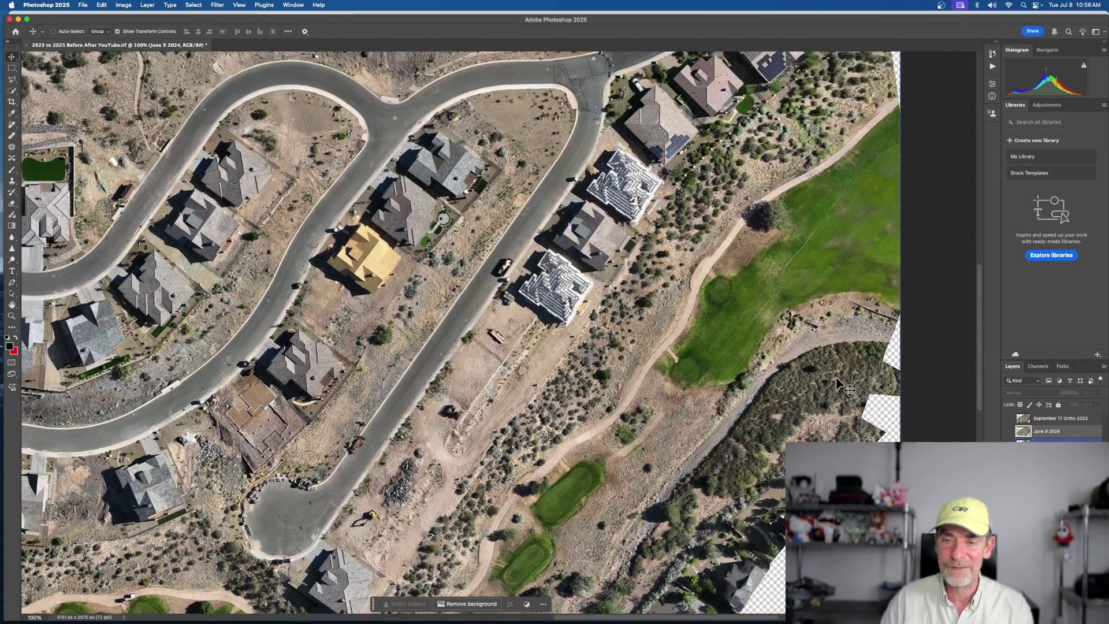
{"action": "scroll", "coordinate": [836, 377], "scroll_direction": "left", "scroll_amount": 5}
{"action": "scroll", "coordinate": [836, 378], "scroll_direction": "left", "scroll_amount": 2}
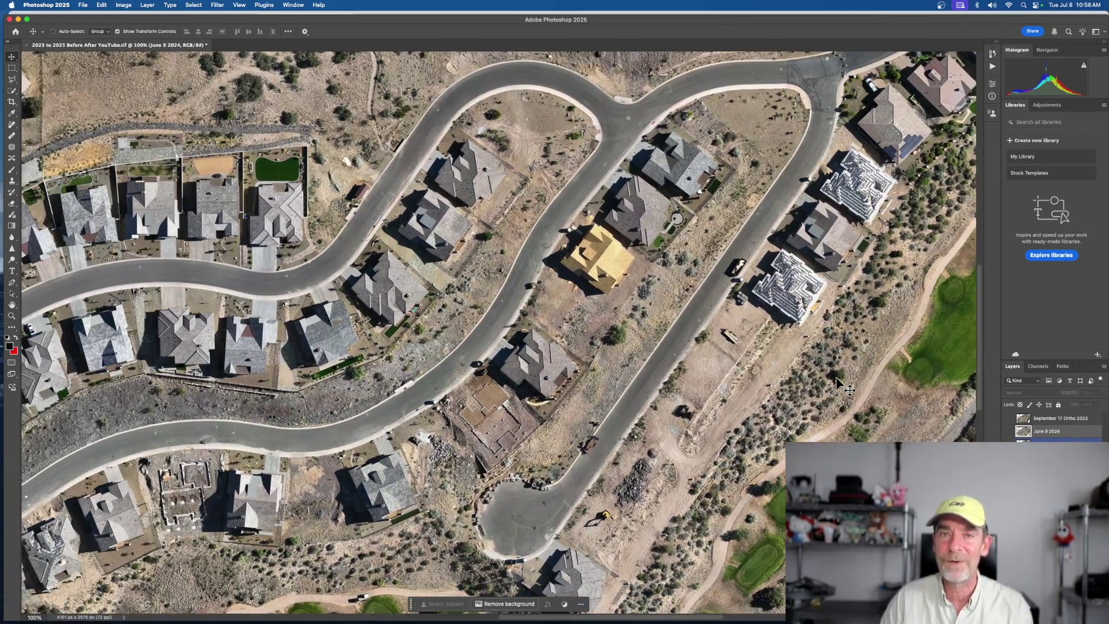
{"action": "scroll", "coordinate": [836, 378], "scroll_direction": "down", "scroll_amount": 5}
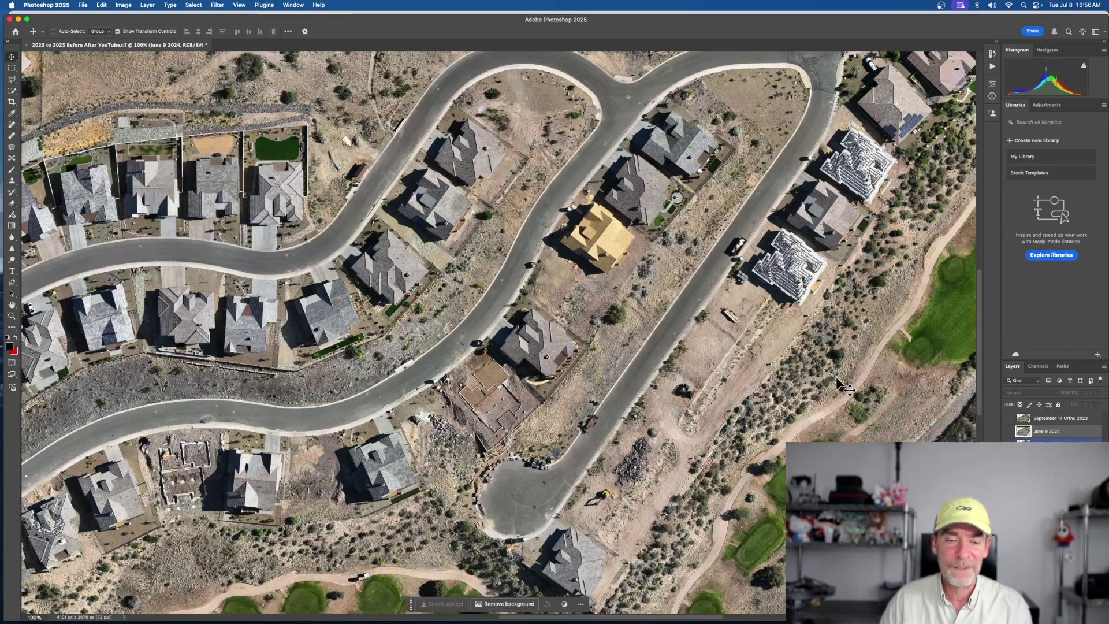
{"action": "scroll", "coordinate": [836, 378], "scroll_direction": "left", "scroll_amount": 2}
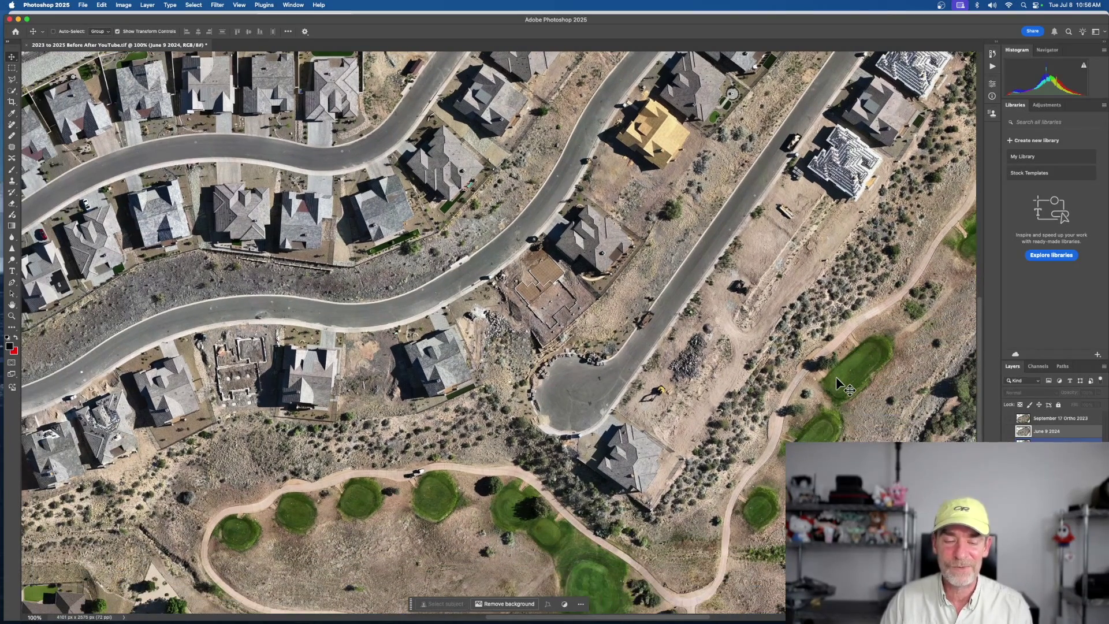
{"action": "scroll", "coordinate": [836, 377], "scroll_direction": "left", "scroll_amount": 6}
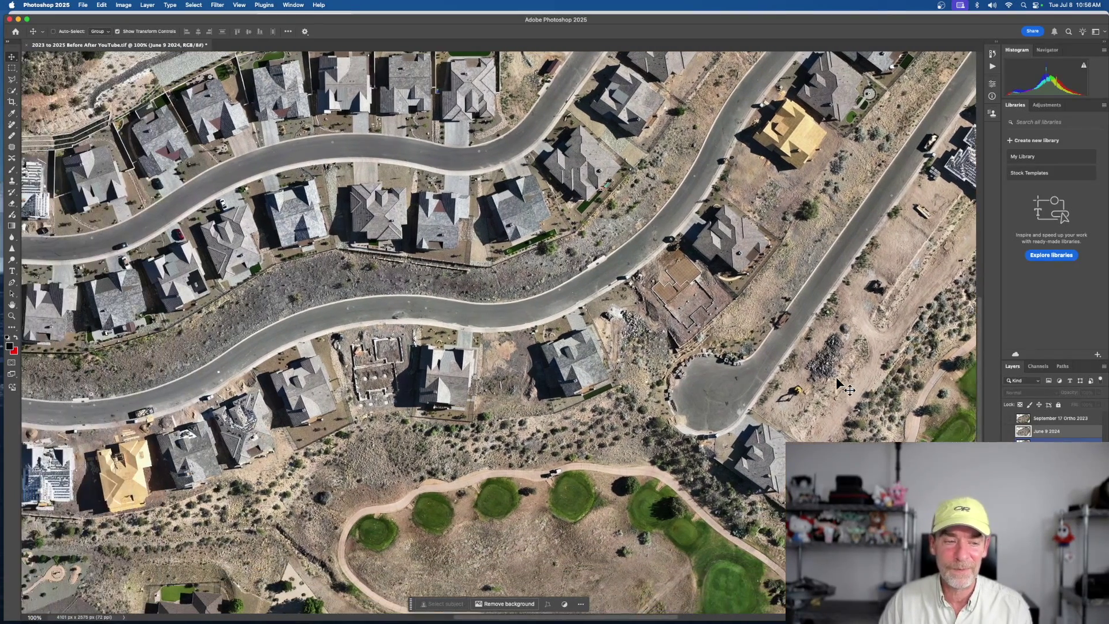
{"action": "scroll", "coordinate": [836, 376], "scroll_direction": "left", "scroll_amount": 10}
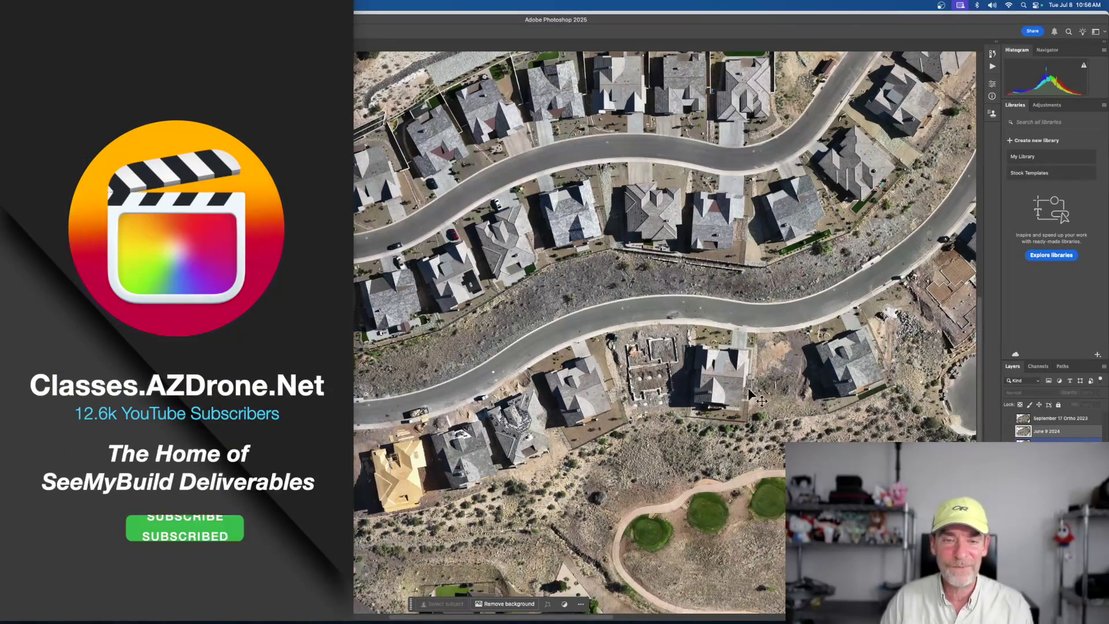
{"action": "left_click", "coordinate": [1009, 432]}
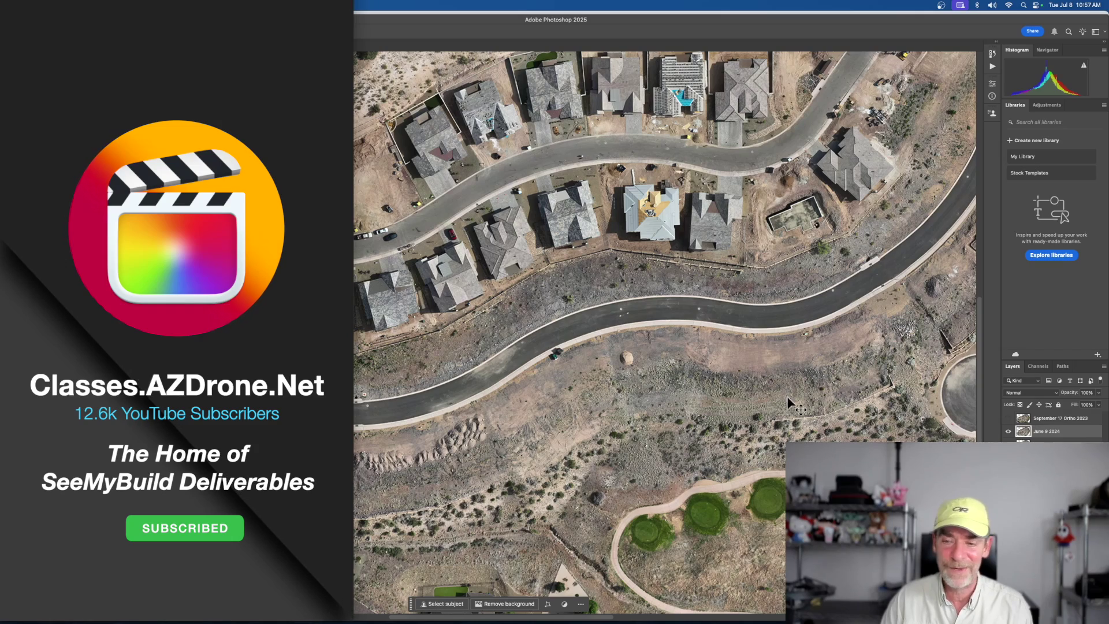
{"action": "left_click", "coordinate": [1008, 418]}
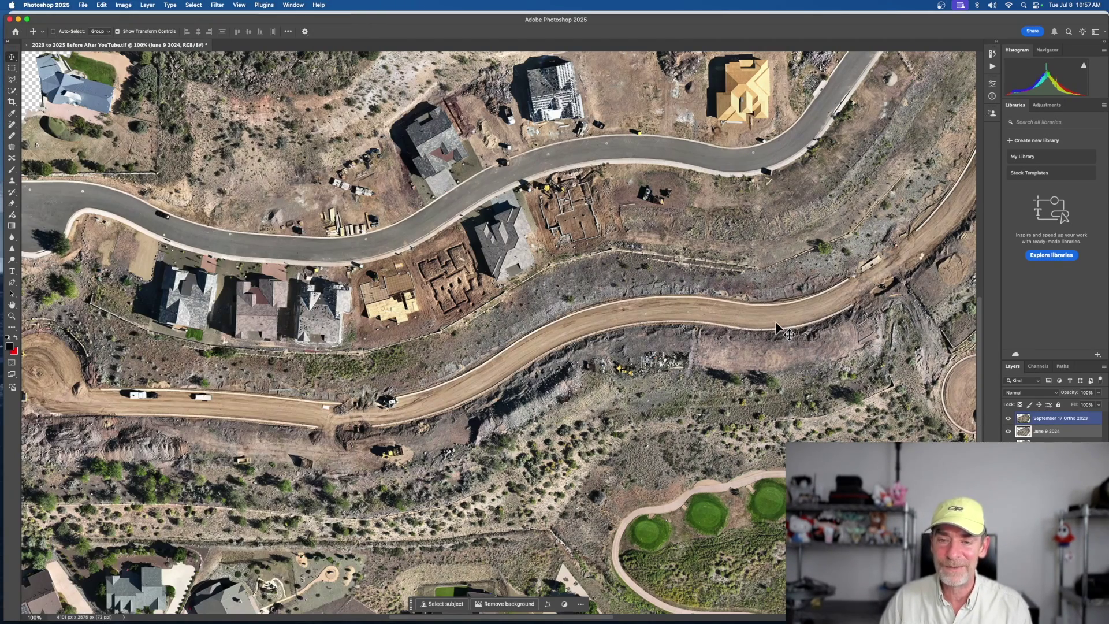
Step: Zoom out from 100% to 50% to see the whole 2023 orthomosaic
{"action": "scroll", "coordinate": [775, 321], "scroll_direction": "right", "scroll_amount": 10}
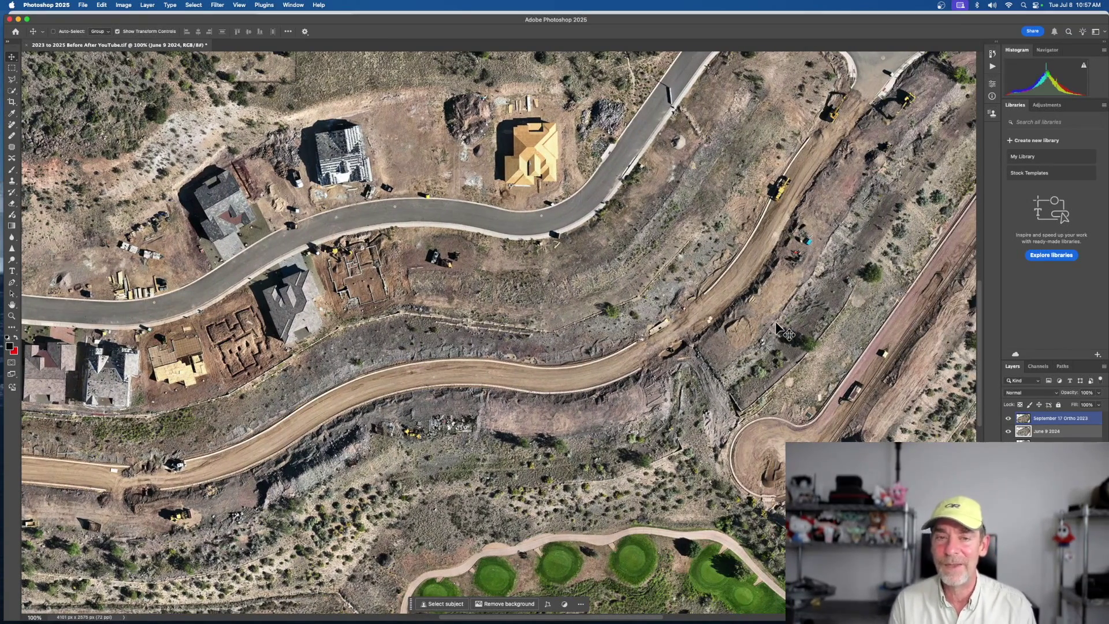
{"action": "key", "text": "super+minus"}
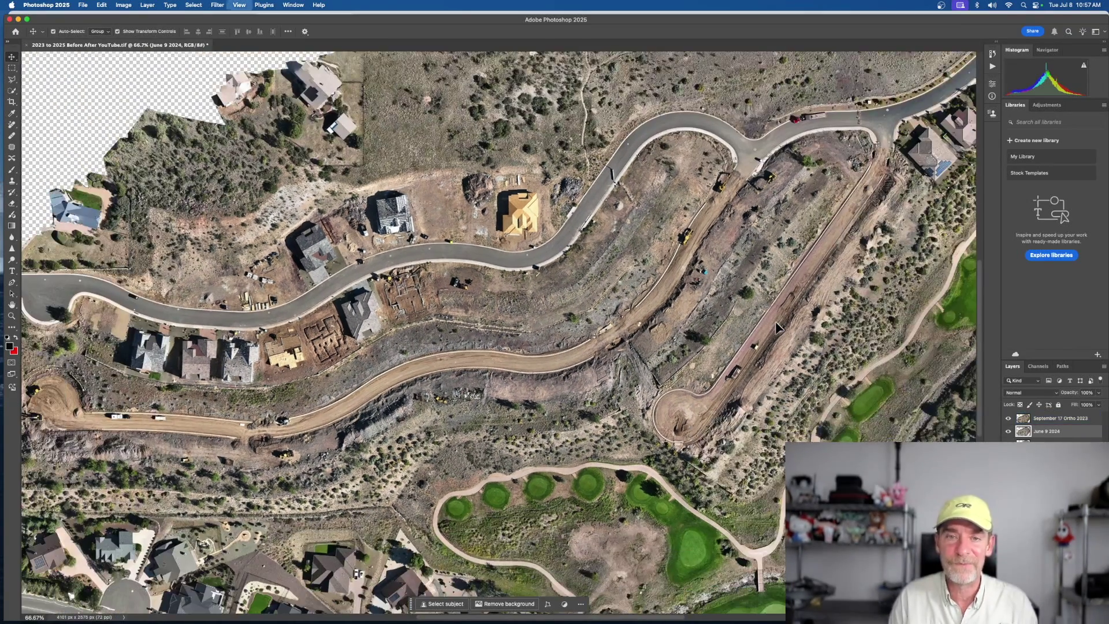
{"action": "key", "text": "super+minus"}
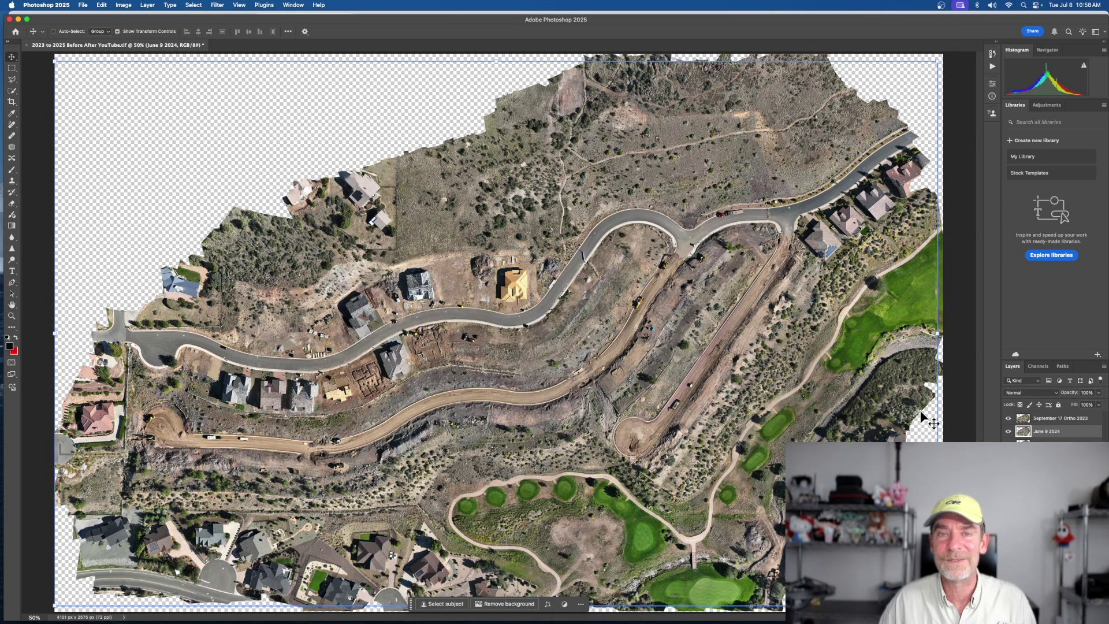
Step: Select the 2023 layer, then switch to Chrome showing the Solstice Project June 15, 2025 page
{"action": "key", "text": "alt+bracketright"}
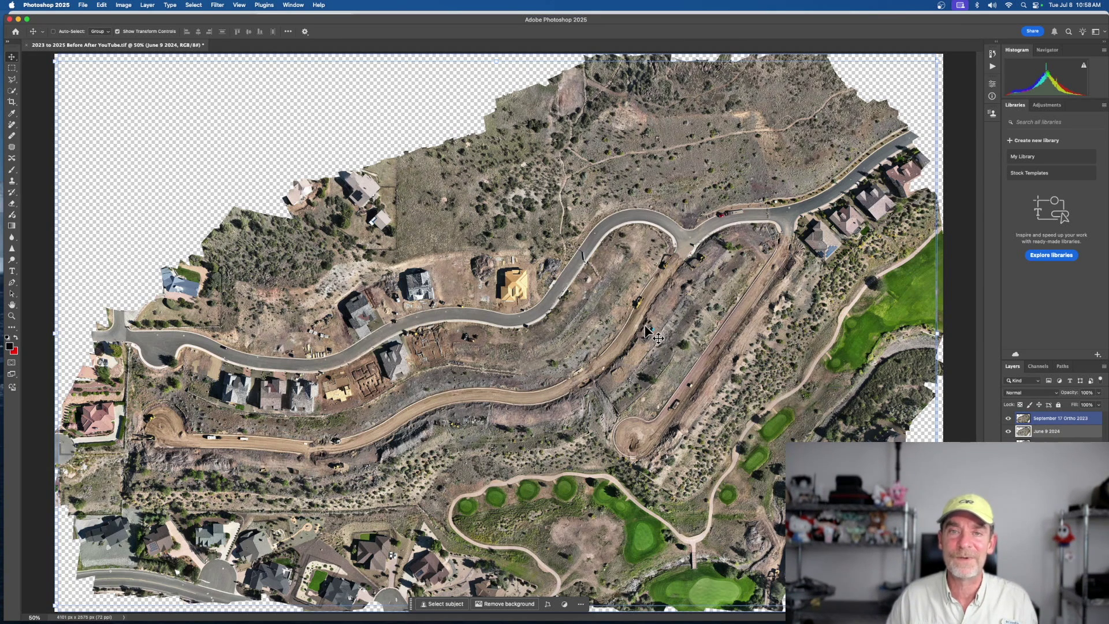
{"action": "key", "text": "ctrl+Up"}
{"action": "left_click", "coordinate": [558, 436]}
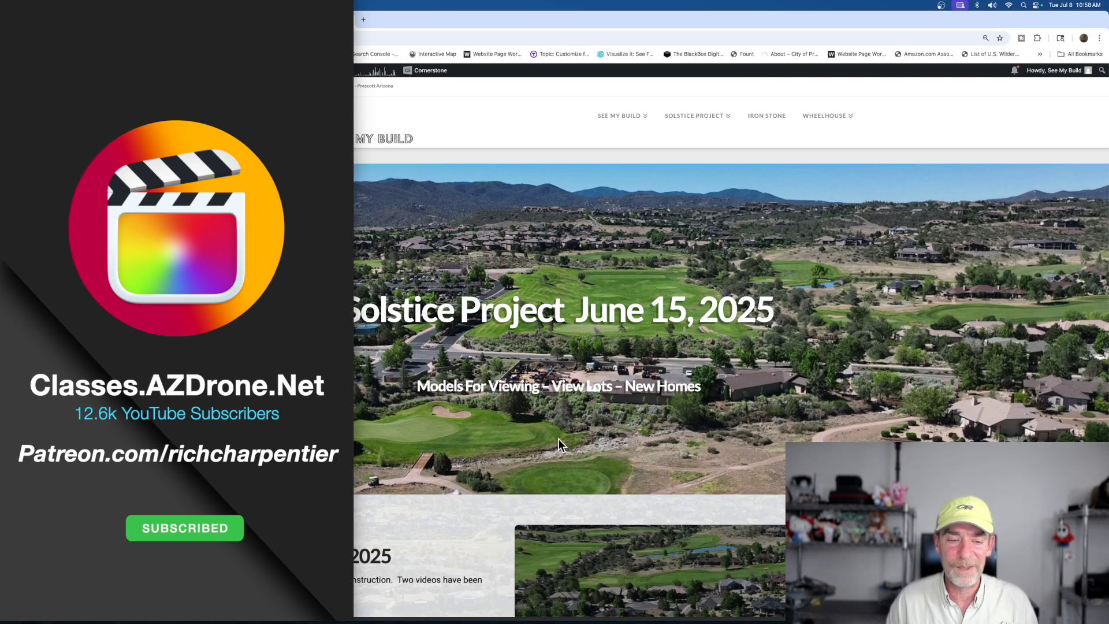
Step: Scroll past the Solstice Video to the June 25th & July 9th 2023 Before & After slider
{"action": "scroll", "coordinate": [558, 438], "scroll_direction": "down", "scroll_amount": 5}
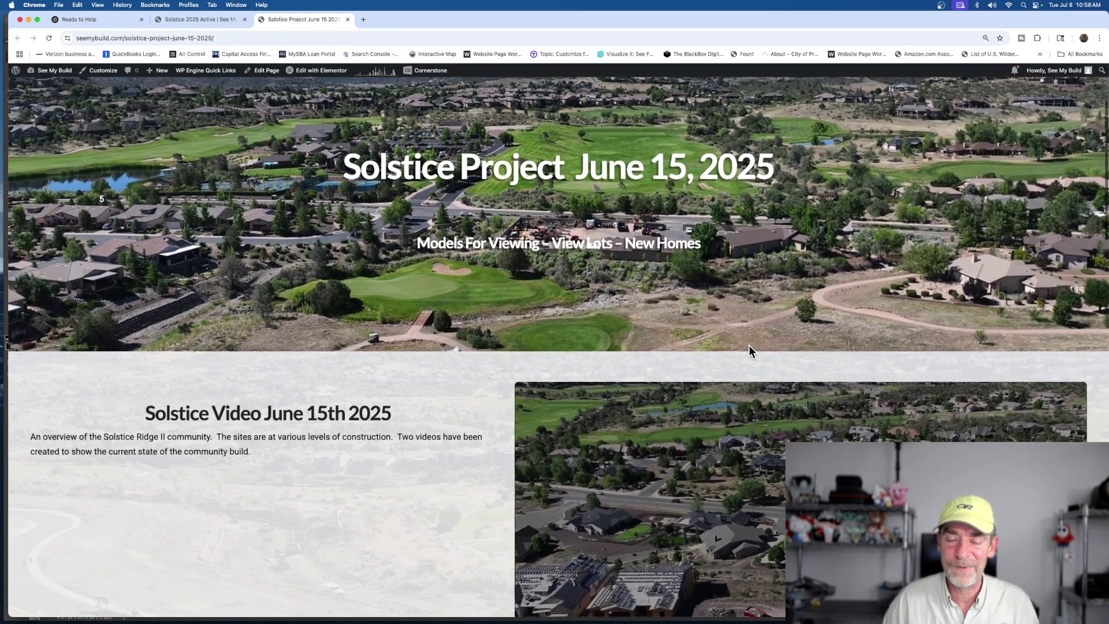
{"action": "scroll", "coordinate": [397, 410], "scroll_direction": "down", "scroll_amount": 5}
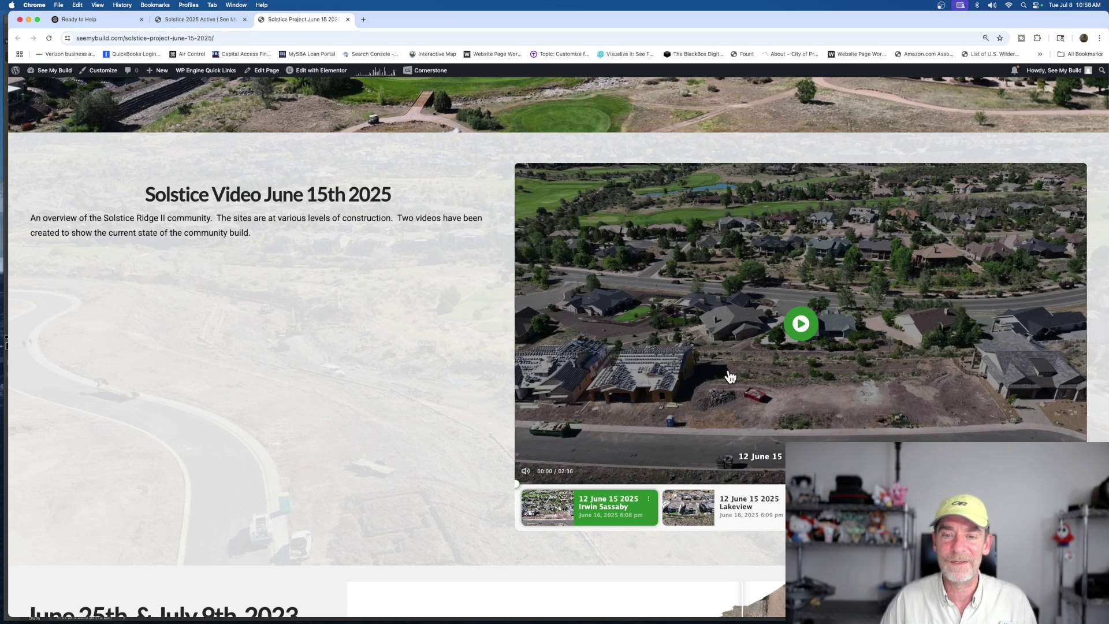
{"action": "scroll", "coordinate": [729, 376], "scroll_direction": "down", "scroll_amount": 5}
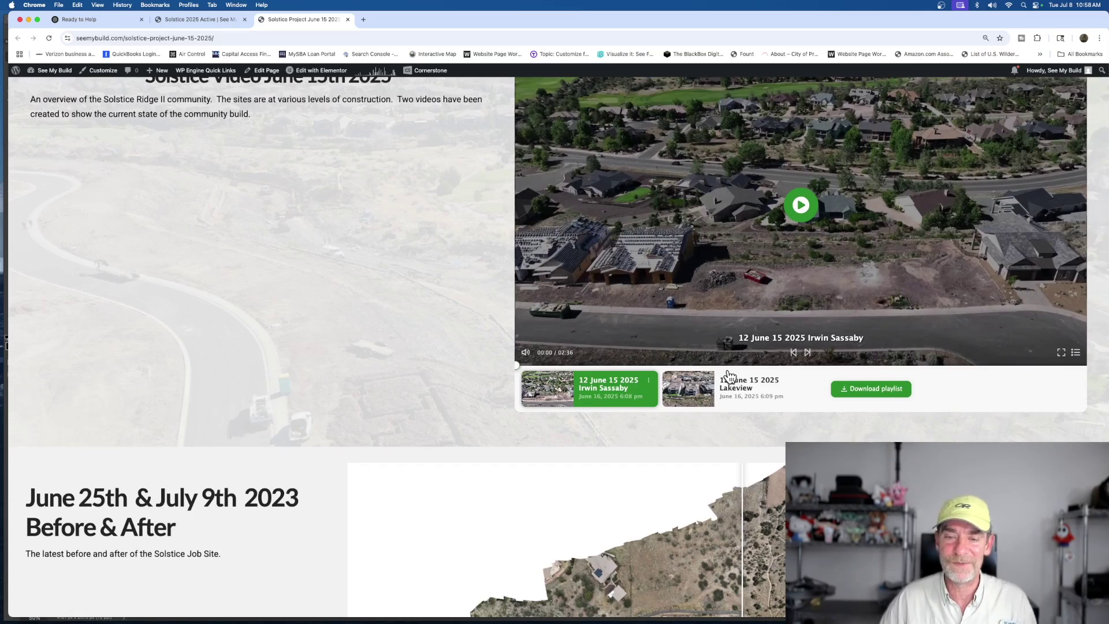
{"action": "scroll", "coordinate": [730, 376], "scroll_direction": "down", "scroll_amount": 10}
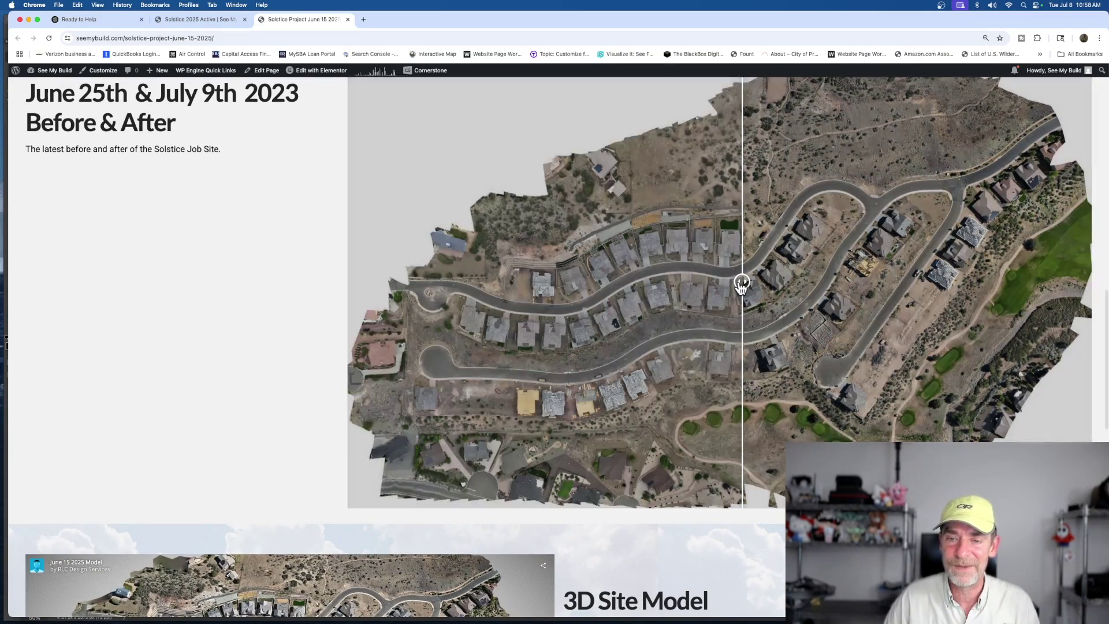
Step: Drag the Before & After divider back and forth, leaving it near the left edge
{"action": "mouse_move", "coordinate": [742, 281]}
{"action": "left_mouse_down"}
{"action": "mouse_move", "coordinate": [384, 285]}
{"action": "mouse_move", "coordinate": [742, 291]}
{"action": "left_mouse_up"}
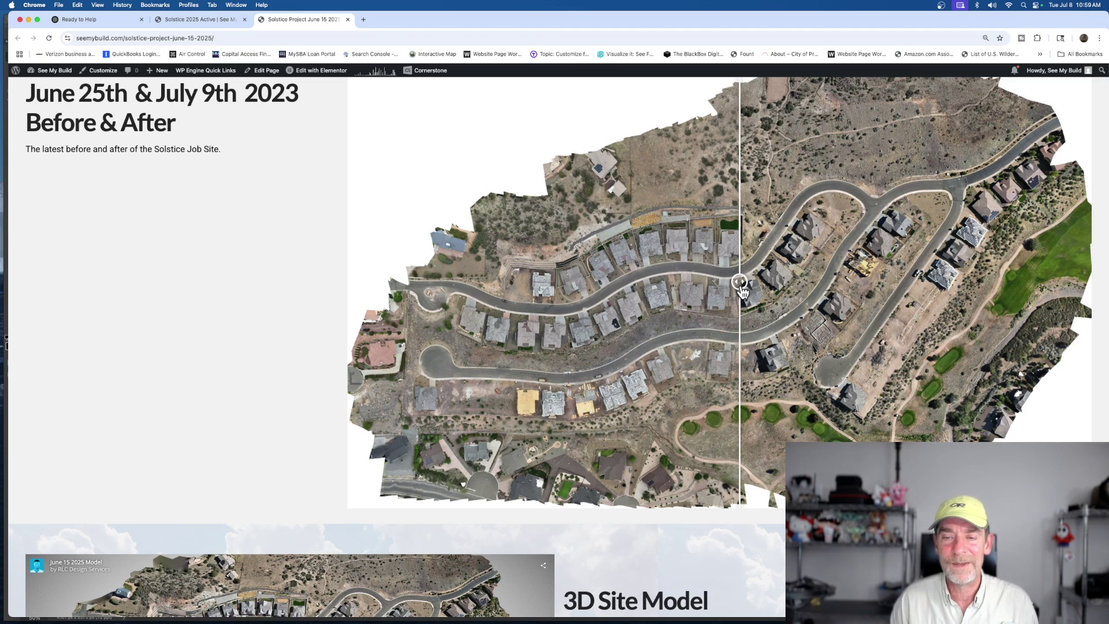
{"action": "left_click_drag", "start_coordinate": [743, 292], "coordinate": [631, 316]}
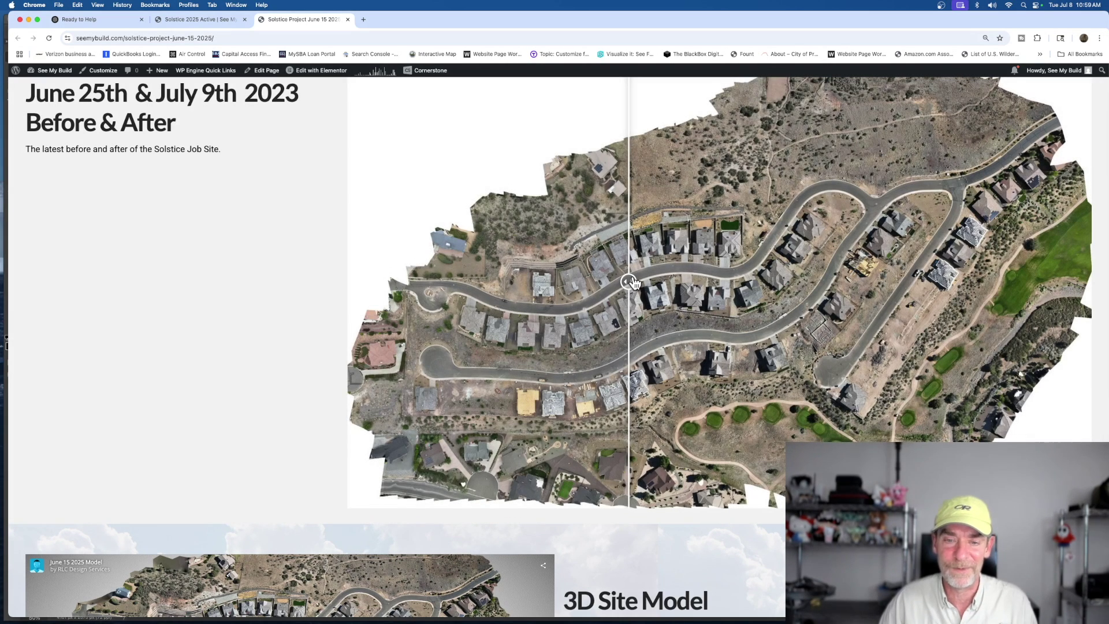
{"action": "left_click_drag", "start_coordinate": [628, 281], "coordinate": [465, 281]}
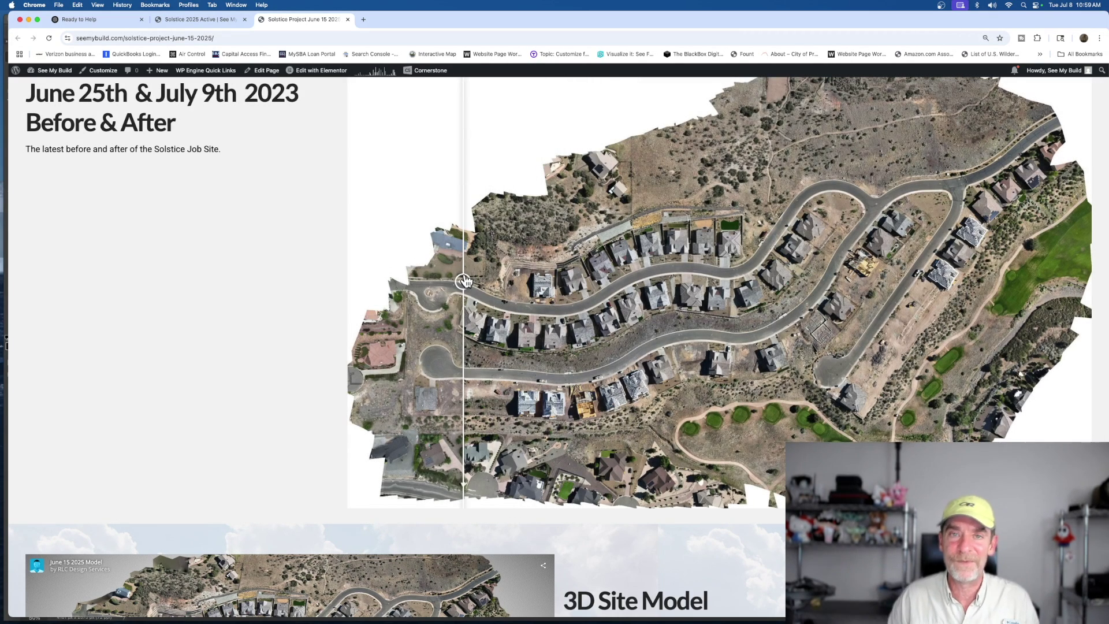